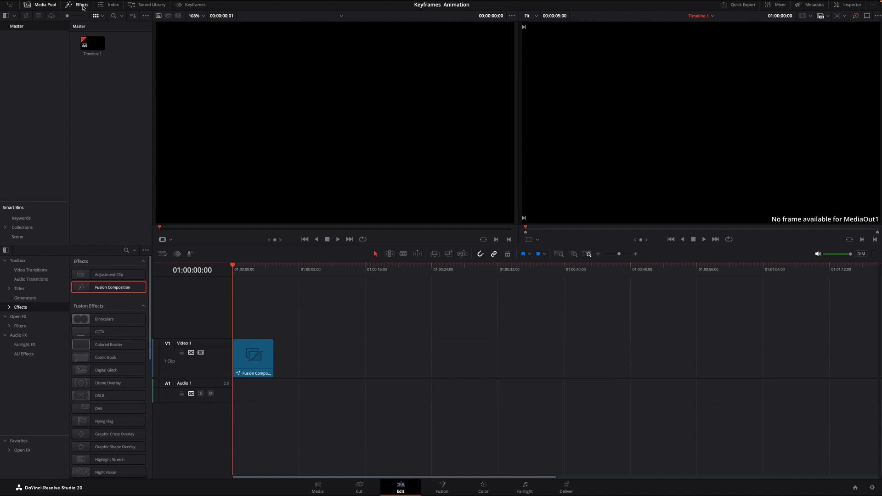
# Hide the Effects library and the Media Pool, and open the Fusion Composition clip on the Fusion page.
pyautogui.click(82, 7)
pyautogui.click(41, 5)
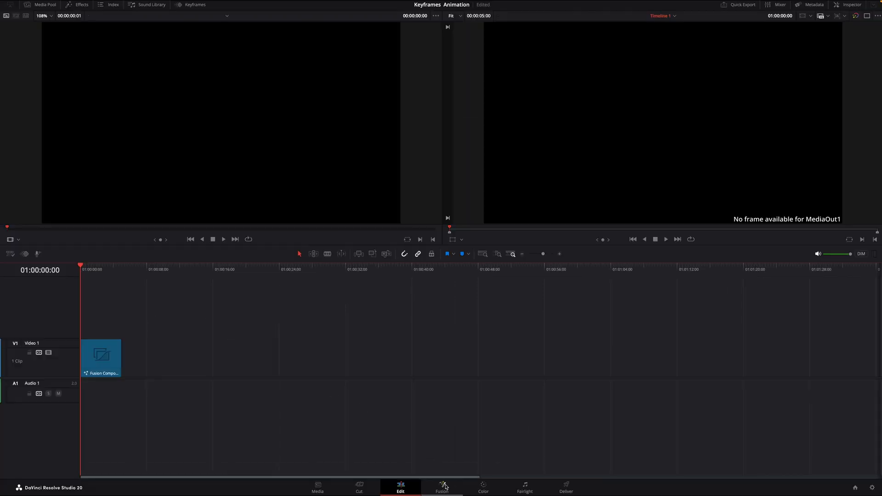
pyautogui.click(442, 480)
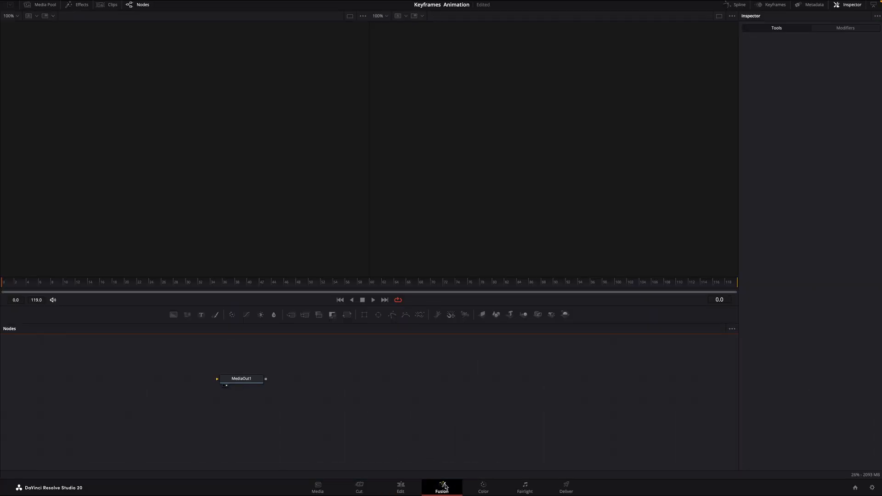
# Move the MediaOut1 node to the far side of the node graph and switch to a single viewer.
pyautogui.moveTo(251, 382); pyautogui.dragTo(599, 403)
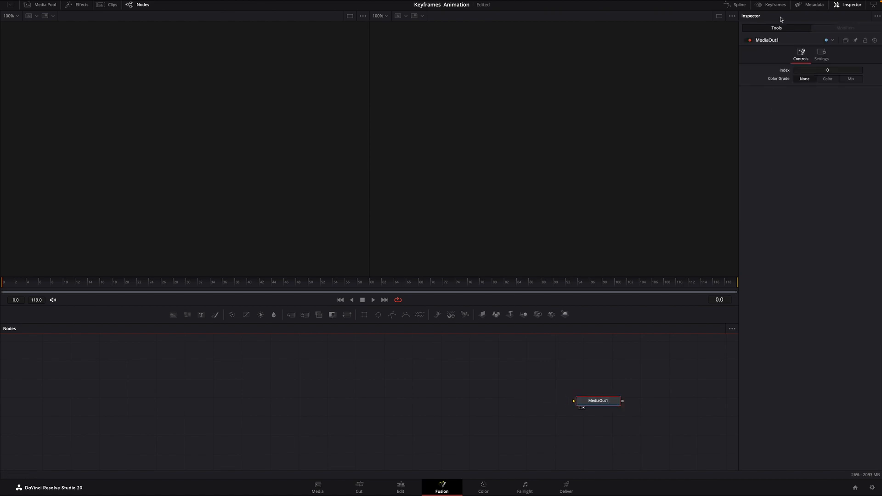
pyautogui.click(720, 17)
pyautogui.click(719, 16)
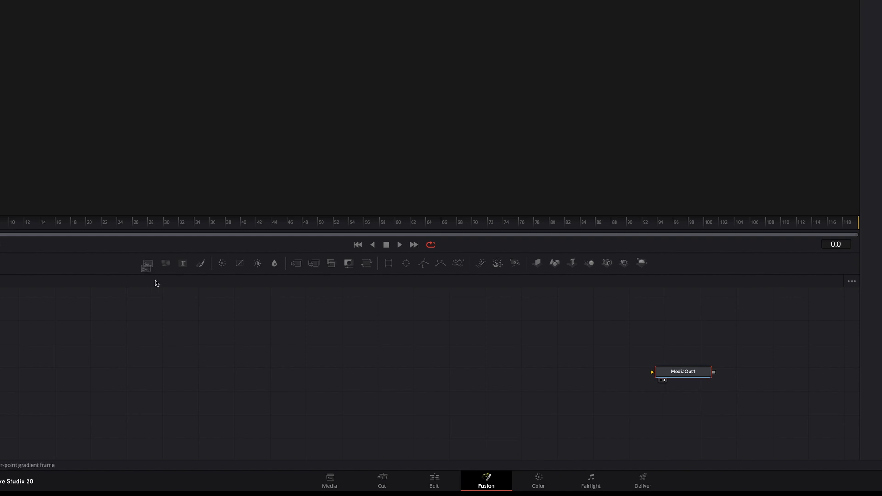
# Add a Background node to the graph ahead of MediaOut1 and set its colour to White.
pyautogui.moveTo(156, 283); pyautogui.dragTo(360, 374)
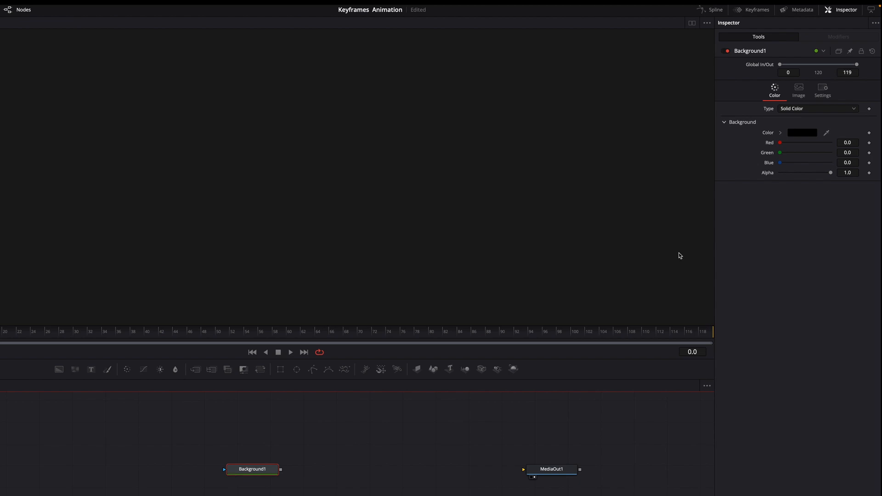
pyautogui.click(805, 136)
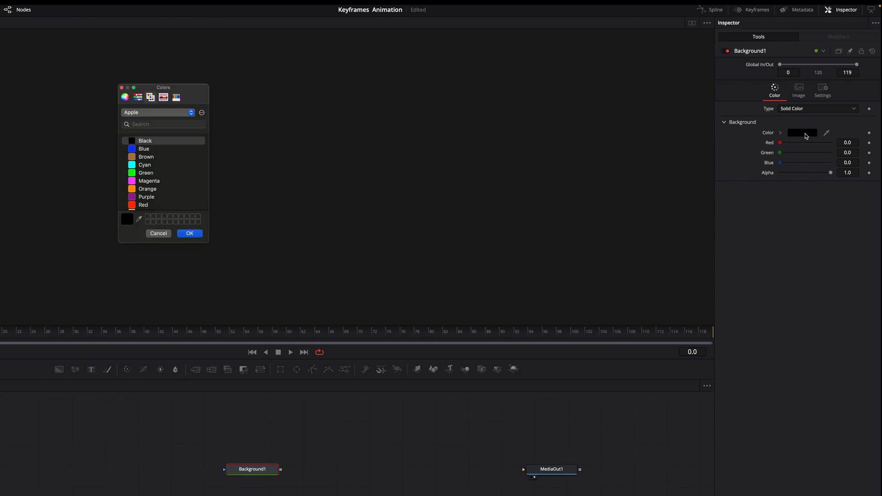
pyautogui.scroll(-2, 160, 173)
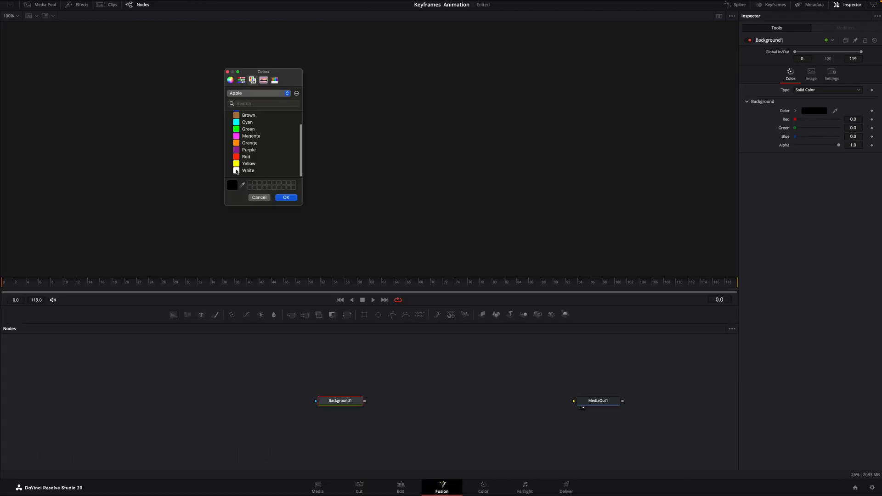
pyautogui.click(236, 170)
pyautogui.click(287, 198)
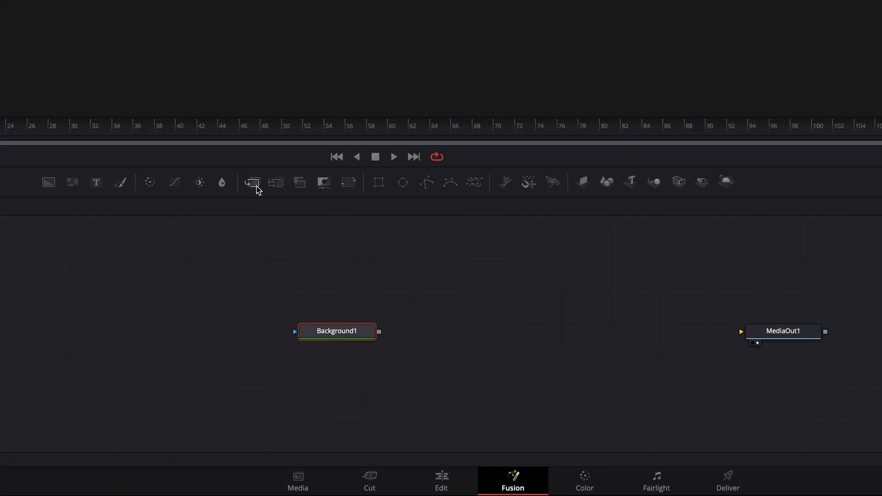
# Add a Merge node beside Background1, with Transform, second Background and Ellipse nodes stacked above it in that order.
pyautogui.moveTo(257, 187); pyautogui.dragTo(477, 335)
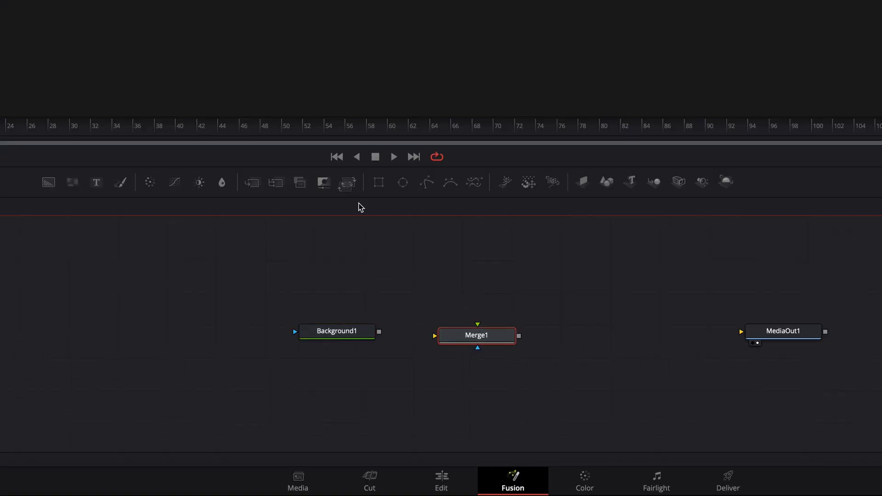
pyautogui.moveTo(361, 207); pyautogui.dragTo(481, 303)
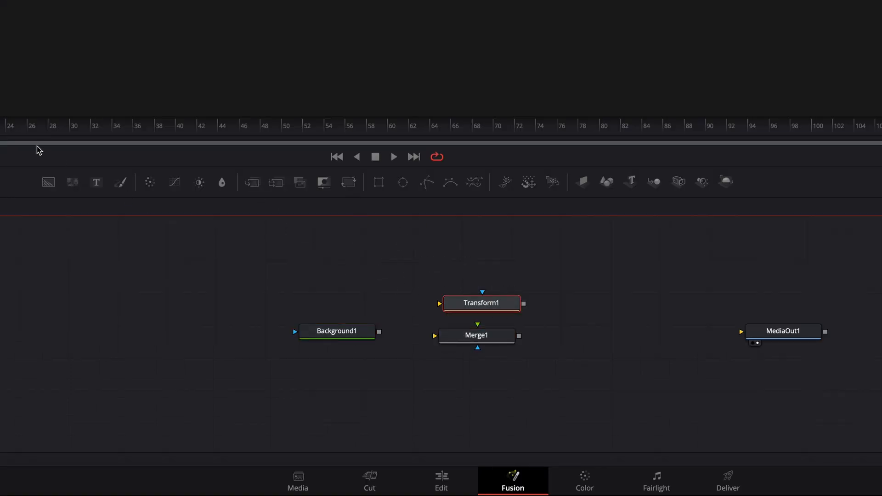
pyautogui.moveTo(48, 182); pyautogui.dragTo(482, 272)
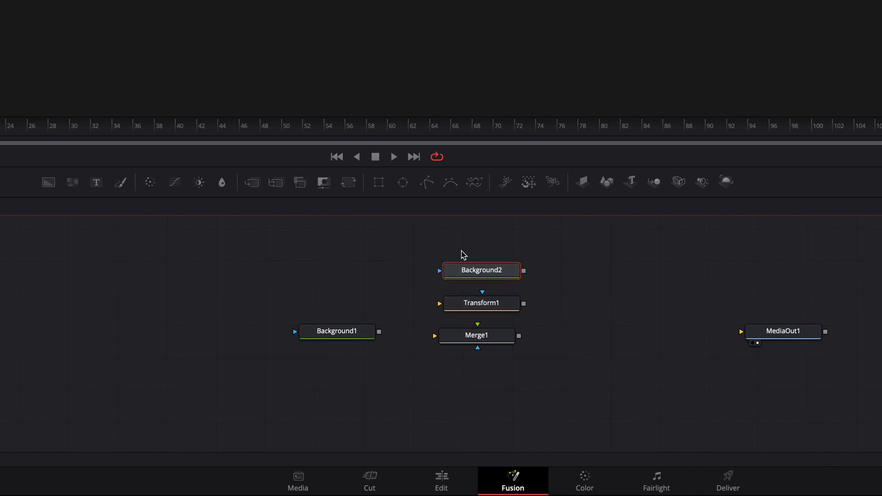
pyautogui.moveTo(403, 182); pyautogui.dragTo(489, 242)
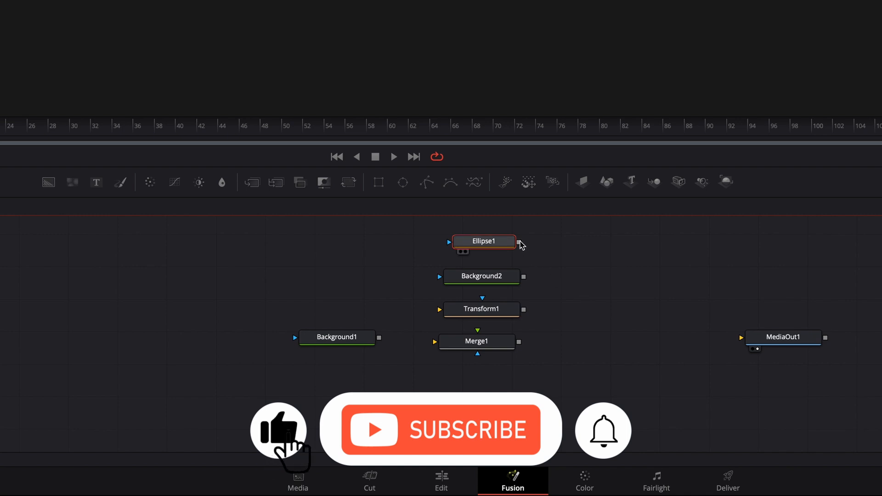
# Connect Ellipse1 through Background2 and Transform1 to Merge1's foreground, Background1 to its background, and Merge1 to MediaOut1.
pyautogui.moveTo(520, 242); pyautogui.dragTo(441, 280)
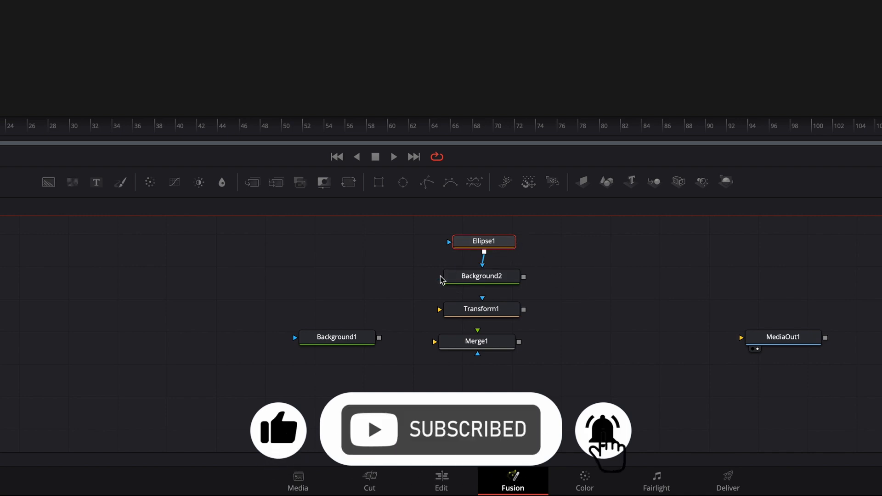
pyautogui.moveTo(524, 277); pyautogui.dragTo(440, 309)
pyautogui.moveTo(524, 310); pyautogui.dragTo(475, 339)
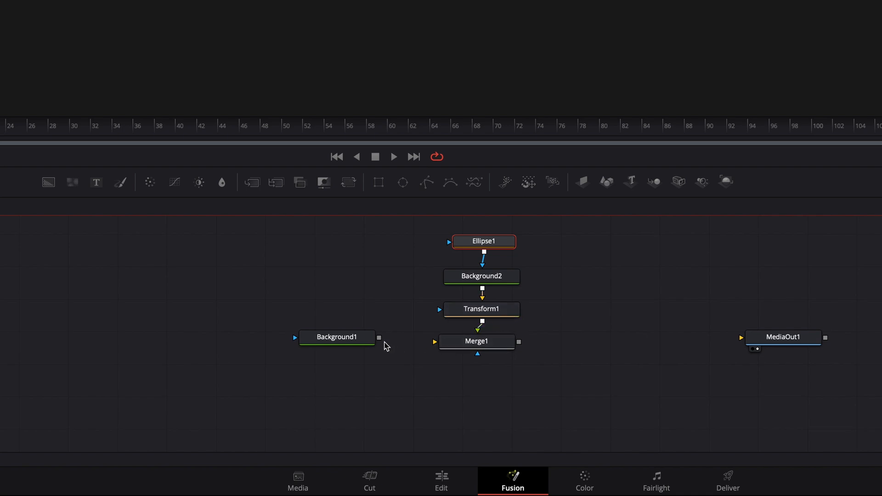
pyautogui.moveTo(378, 337); pyautogui.dragTo(435, 341)
pyautogui.moveTo(348, 341); pyautogui.dragTo(342, 344)
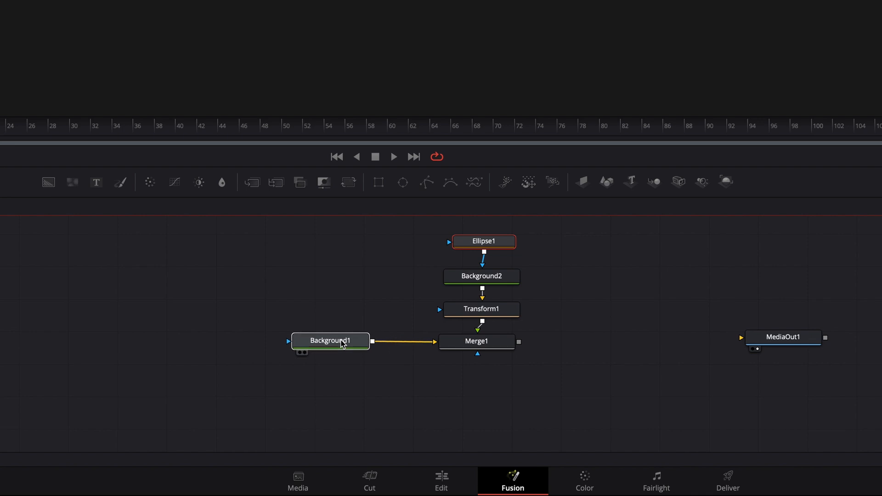
pyautogui.moveTo(519, 342); pyautogui.dragTo(748, 342)
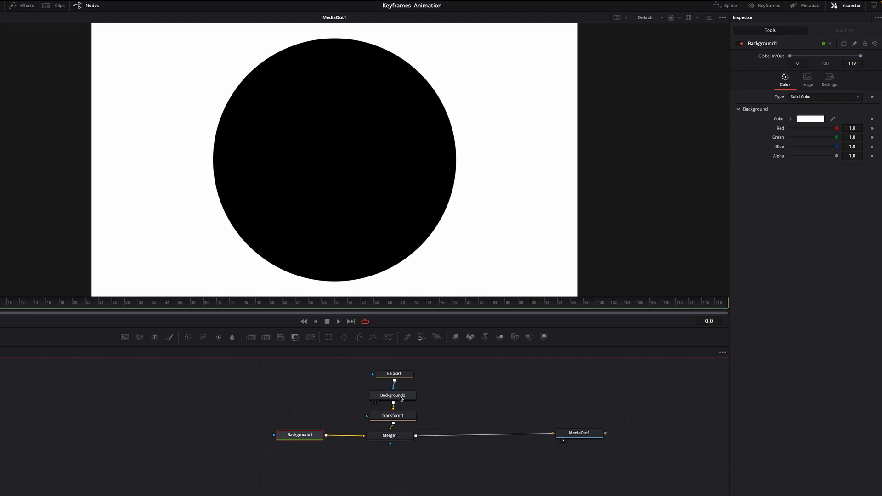
# Set the colour of the Background2 node to Blue from the Apple colour list.
pyautogui.click(401, 397)
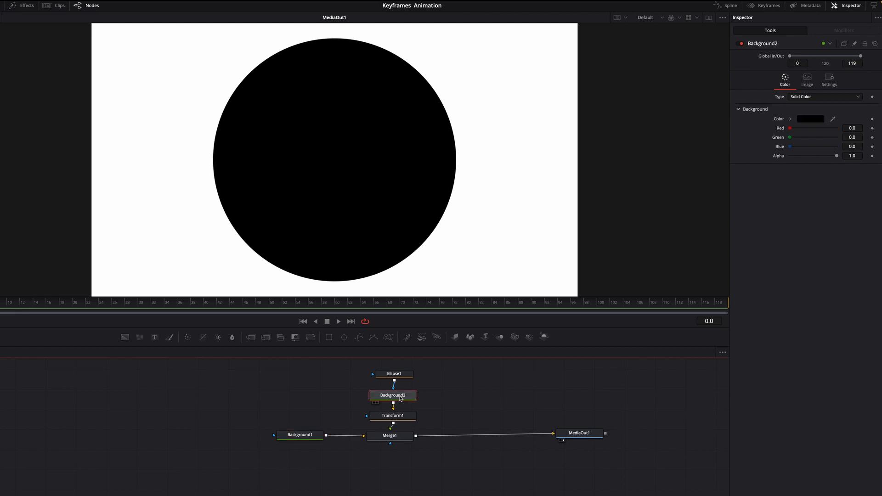
pyautogui.click(806, 120)
pyautogui.scroll(-2, 229, 169)
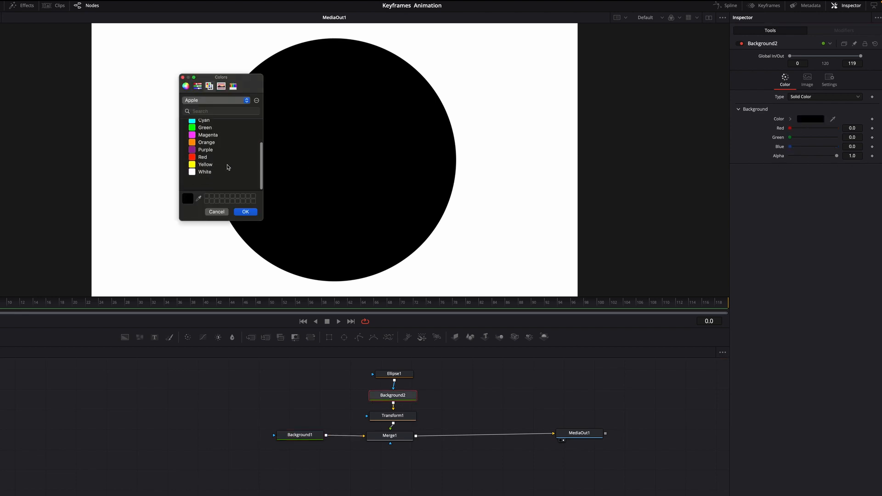
pyautogui.scroll(2, 192, 161)
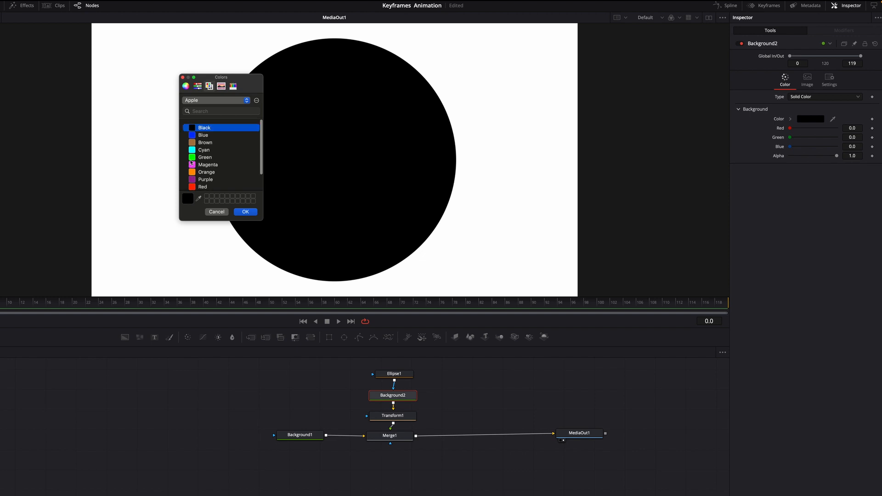
pyautogui.click(191, 134)
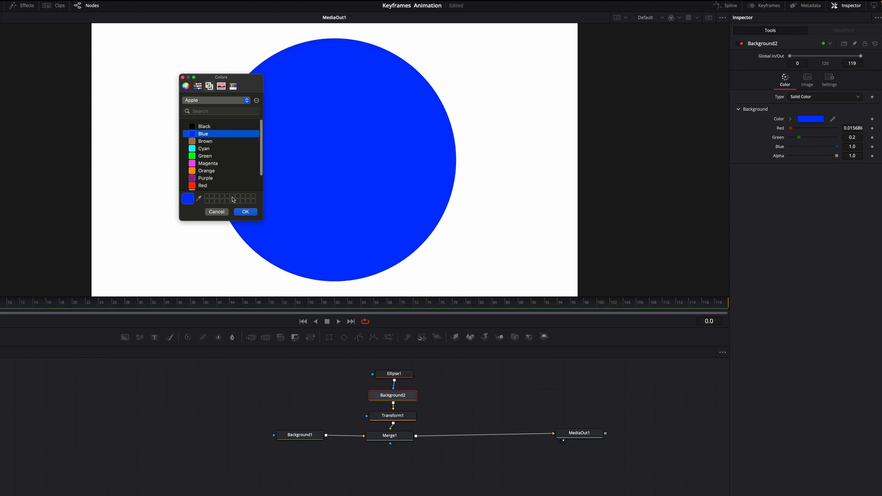
pyautogui.click(245, 212)
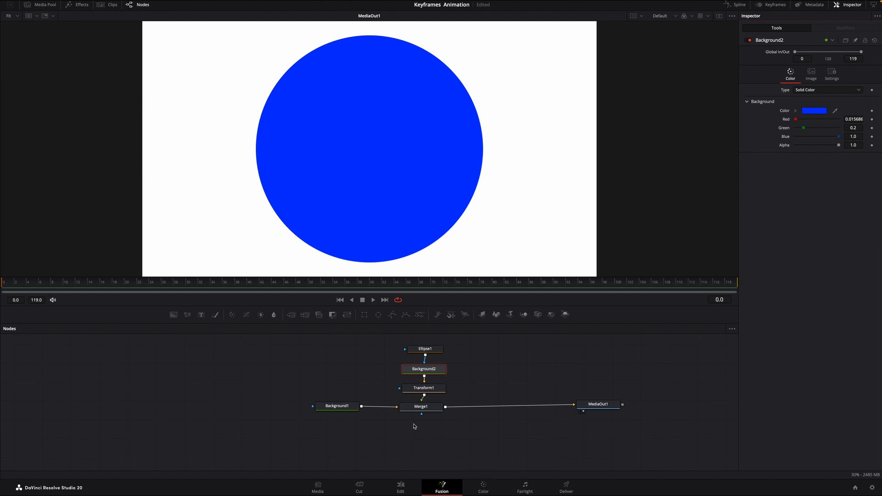
# Set Transform1's Size to 0.27 and keyframe its Center X at -0.081 on frame 0.
pyautogui.click(423, 388)
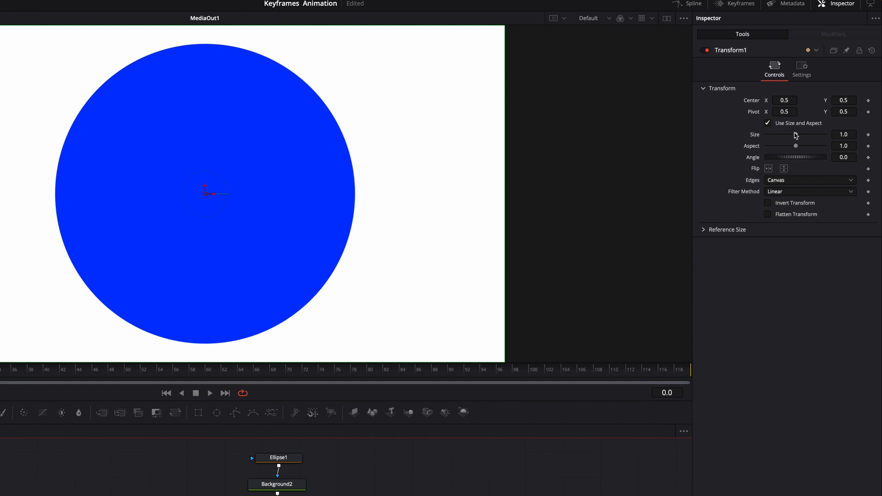
pyautogui.moveTo(797, 136); pyautogui.dragTo(775, 139)
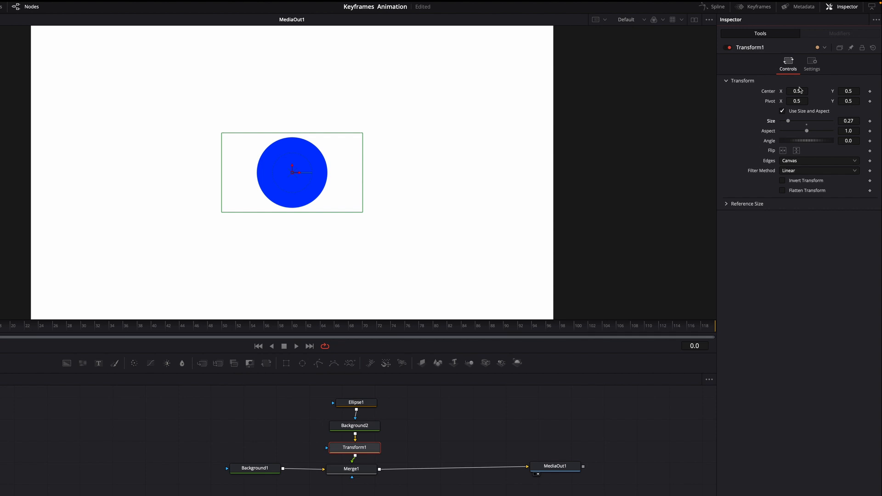
pyautogui.moveTo(800, 93); pyautogui.dragTo(732, 93)
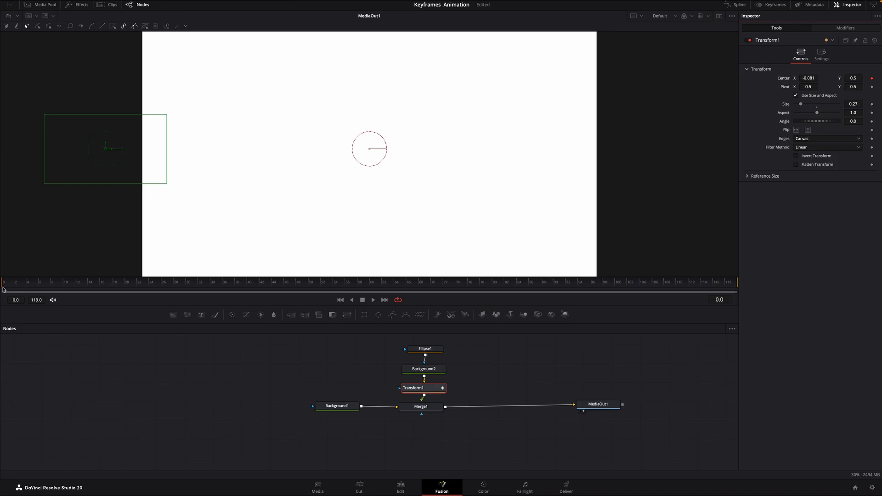
# Keyframe Transform1's Center X at 0.5 on frame 60 and play back the circle's movement.
pyautogui.moveTo(14, 290); pyautogui.dragTo(198, 313)
pyautogui.moveTo(349, 323); pyautogui.dragTo(370, 324)
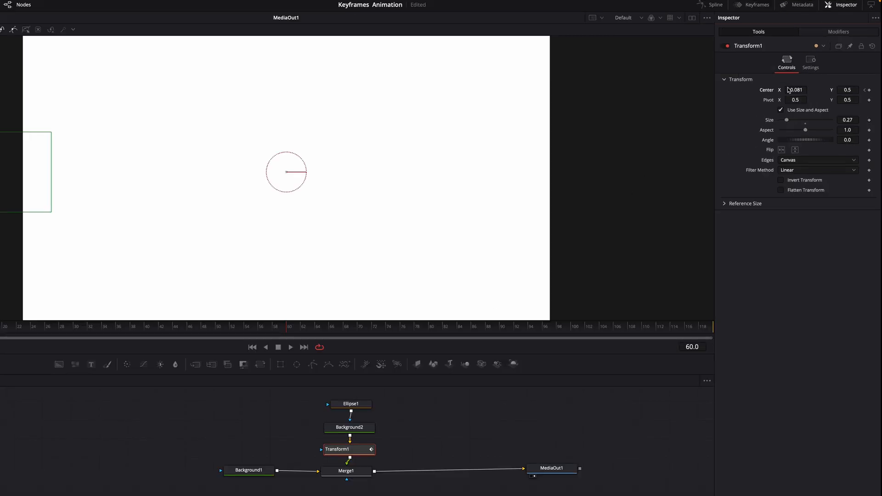
pyautogui.moveTo(795, 90); pyautogui.dragTo(865, 90)
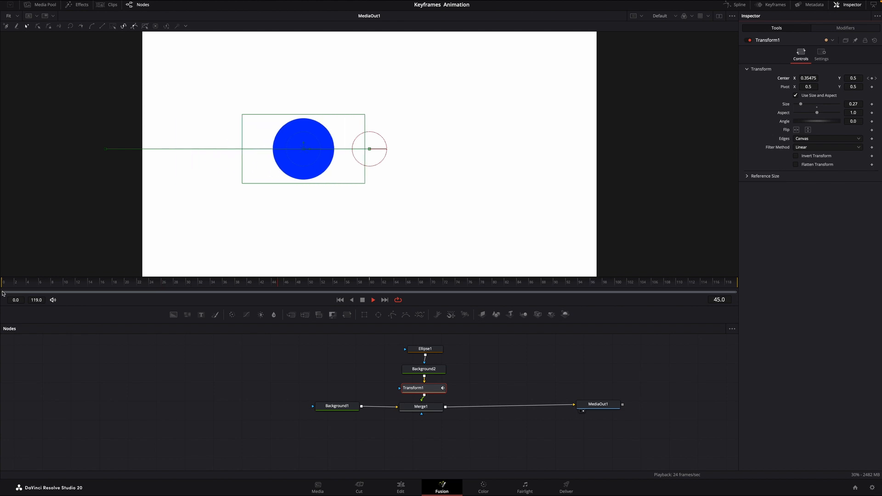
pyautogui.click(363, 300)
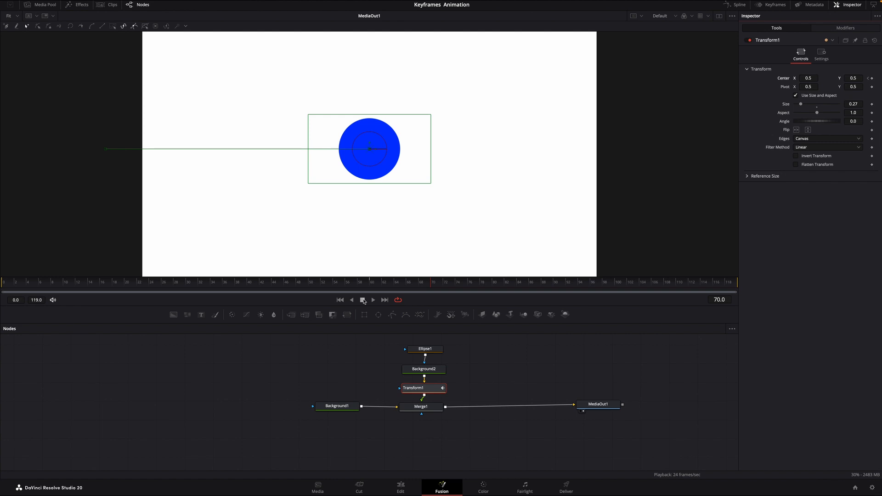
# Keyframe Transform1's Size at 0.27 on frame 0 and 0.78 on frame 60, and play back the animation.
pyautogui.moveTo(430, 285); pyautogui.dragTo(1, 281)
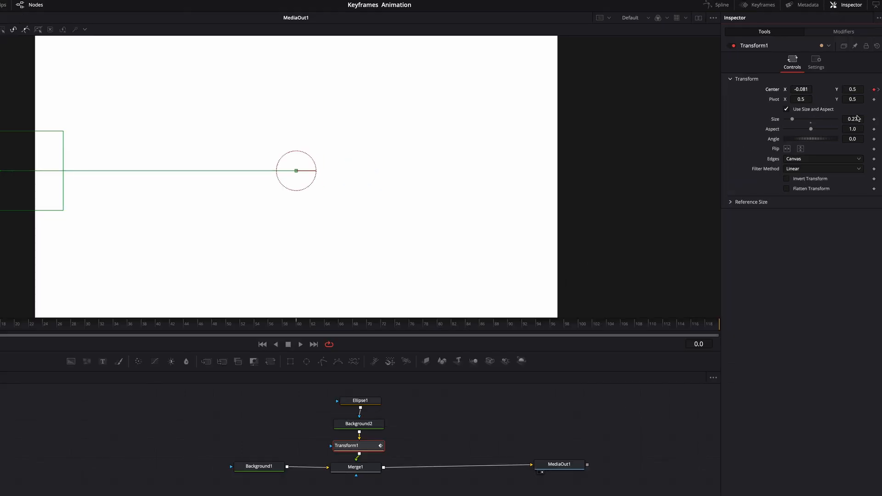
pyautogui.click(874, 120)
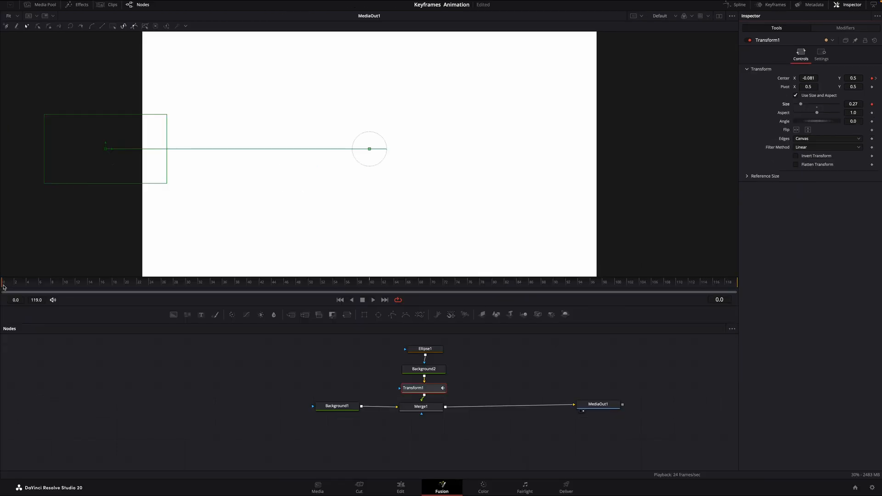
pyautogui.press('space')
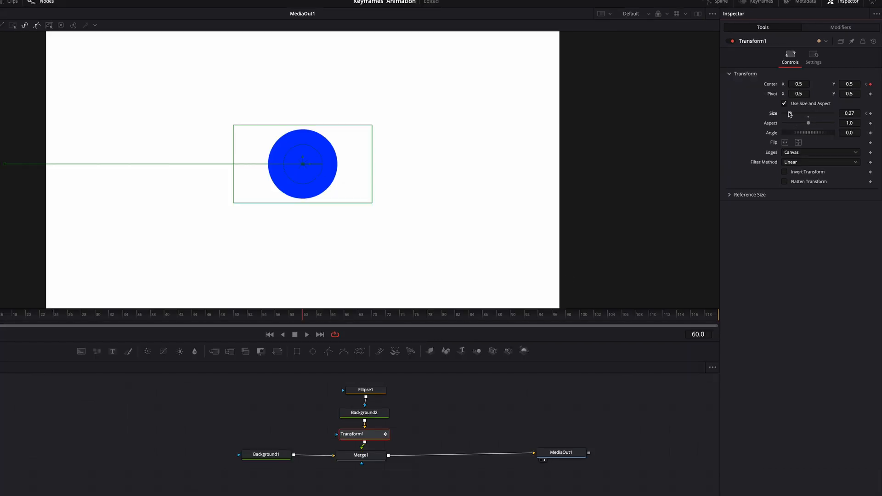
pyautogui.moveTo(791, 115); pyautogui.dragTo(803, 114)
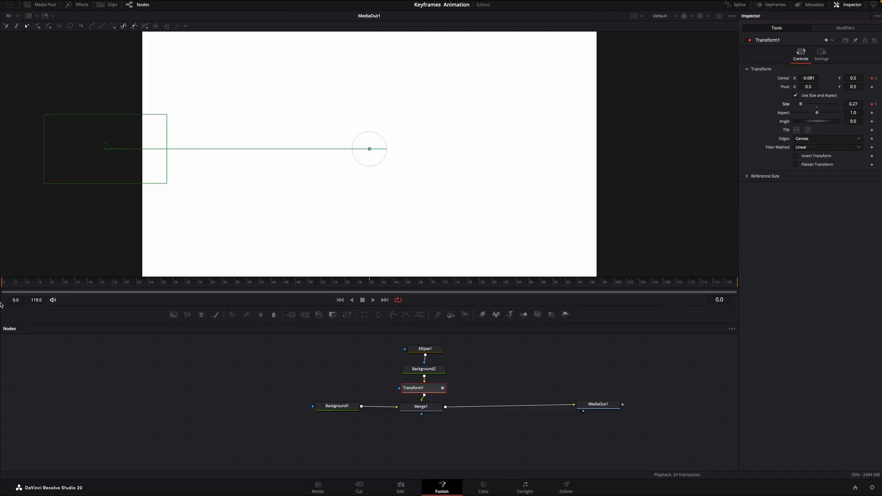
pyautogui.press('space')
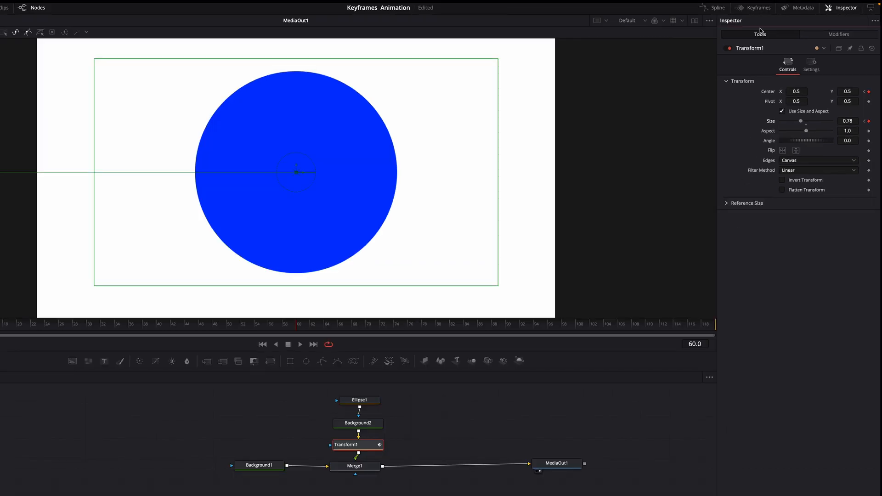
# Open the Spline editor and display the Displacement and Size curves of Transform1, scaled to show all keyframes.
pyautogui.click(715, 7)
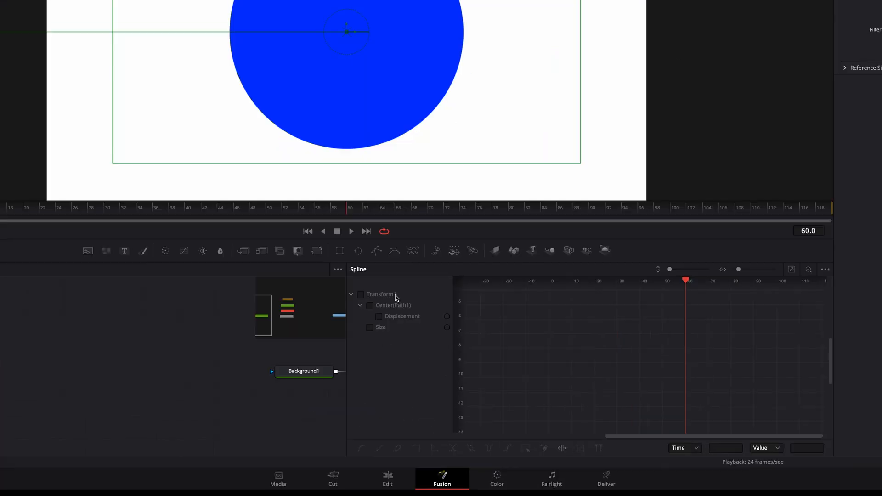
pyautogui.click(361, 294)
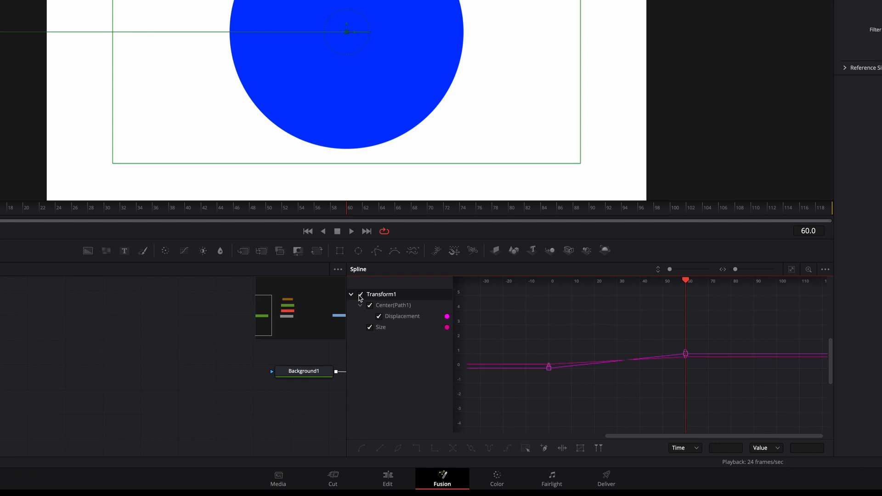
pyautogui.moveTo(669, 271); pyautogui.dragTo(671, 270)
pyautogui.moveTo(735, 271); pyautogui.dragTo(733, 271)
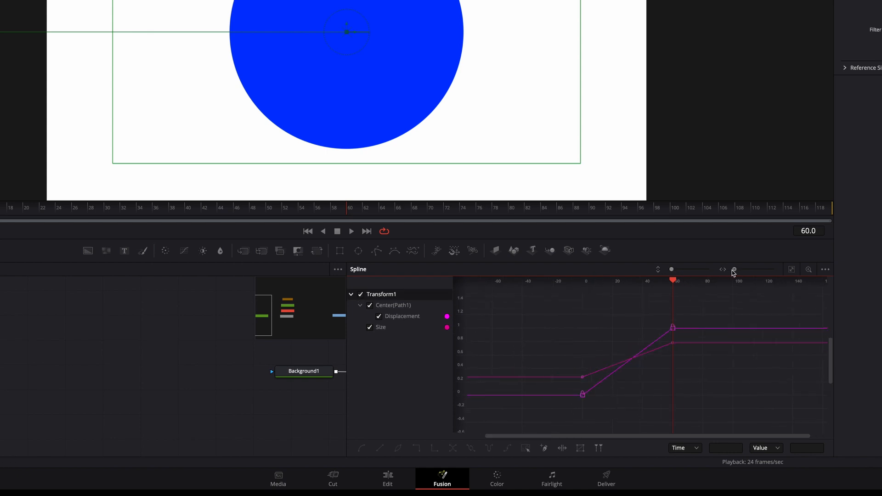
pyautogui.moveTo(672, 271); pyautogui.dragTo(672, 271)
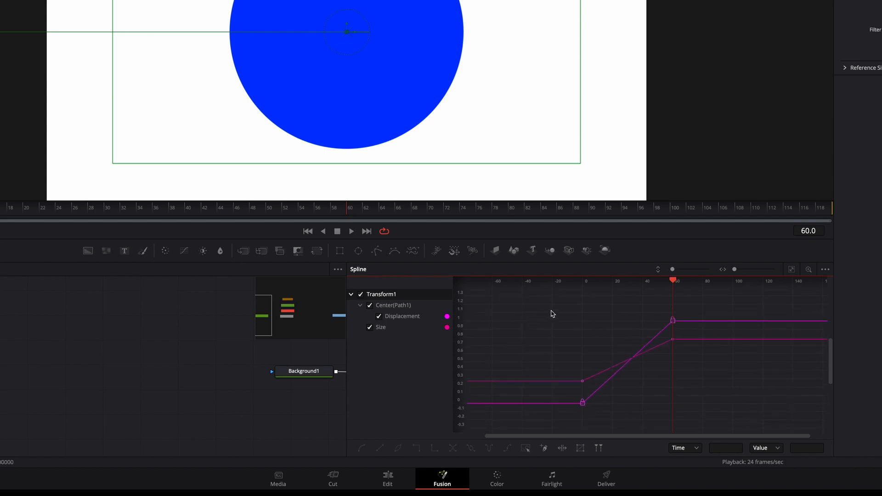
# Select all the keyframes on the Displacement and Size curves and apply Smooth to them.
pyautogui.moveTo(548, 311); pyautogui.dragTo(705, 427)
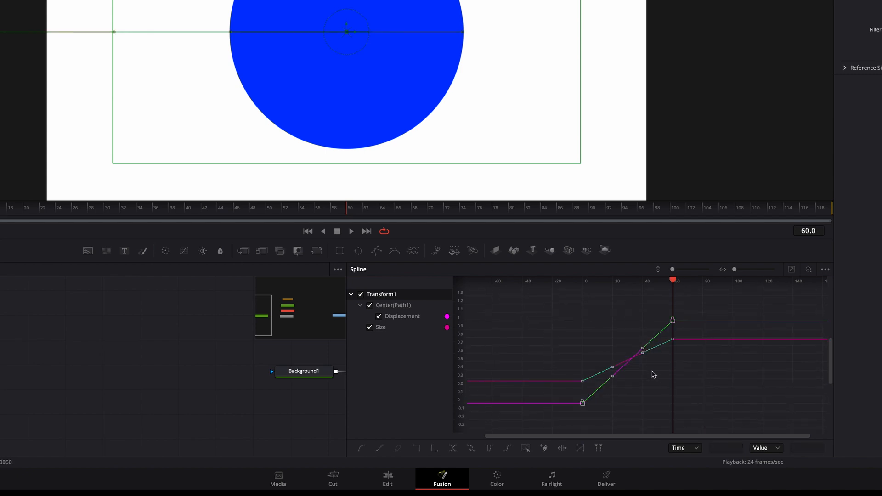
pyautogui.rightClick(628, 343)
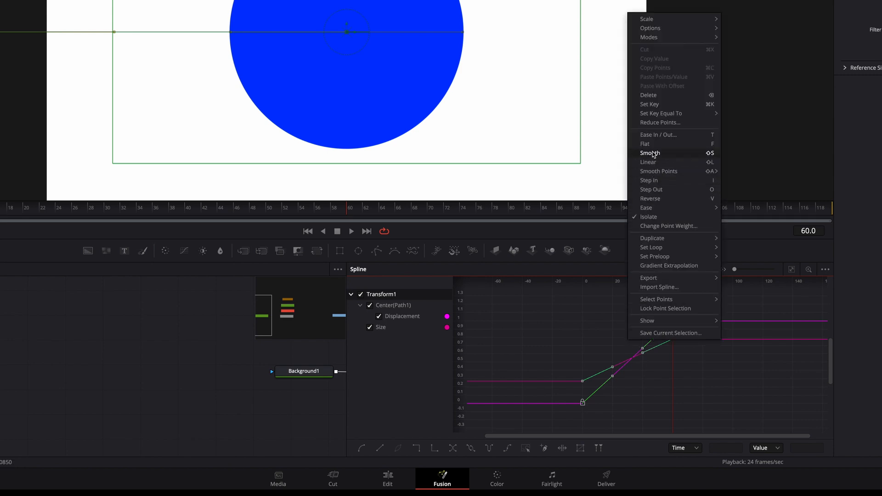
pyautogui.click(669, 154)
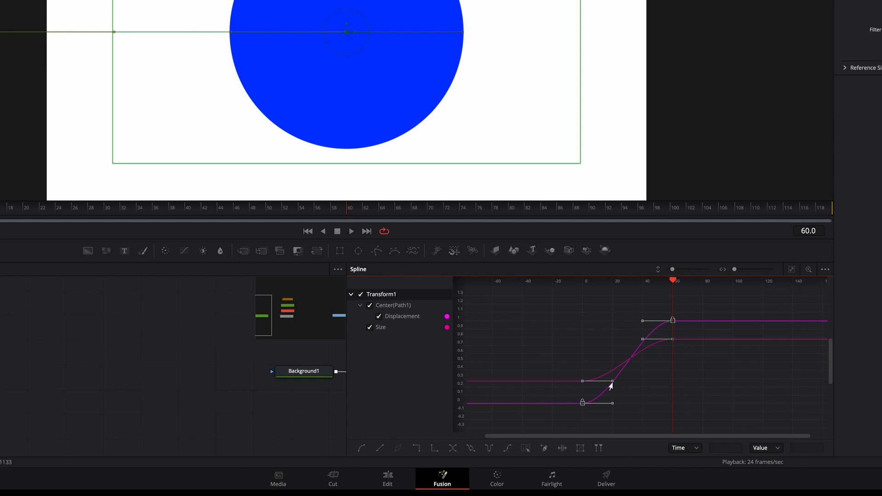
# Pull both curves' starting handles below the first keyframes and their ending handles above the last ones, and play the animation.
pyautogui.moveTo(610, 384); pyautogui.dragTo(610, 410)
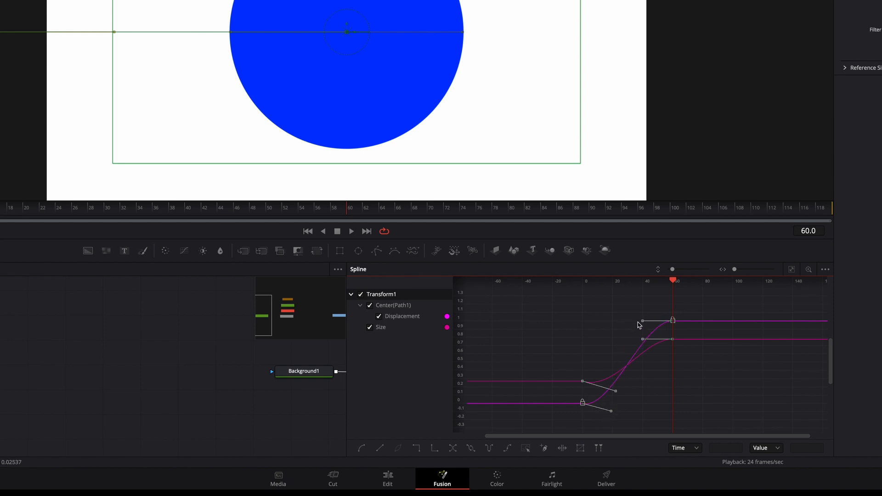
pyautogui.moveTo(638, 322)
pyautogui.mouseDown()
pyautogui.moveTo(636, 313)
pyautogui.moveTo(638, 341)
pyautogui.moveTo(637, 331)
pyautogui.mouseUp()
pyautogui.click(351, 231)
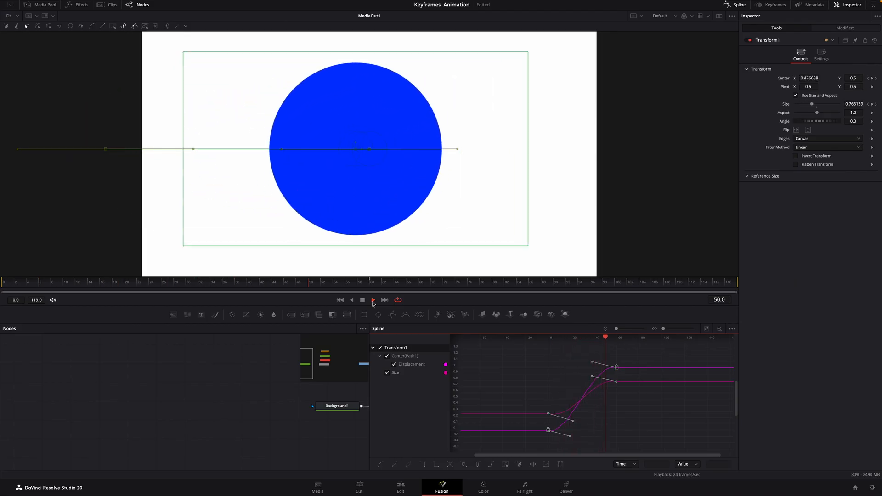